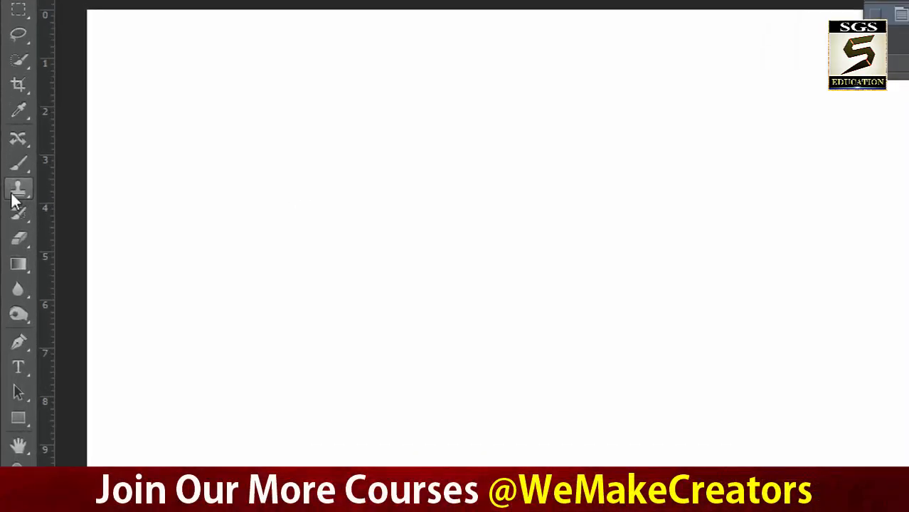
# - Paint the upper part of the blank canvas with the light grey paper pattern, using the Pattern Stamp tool and a 277 px soft brush
pyautogui.click(13, 209)
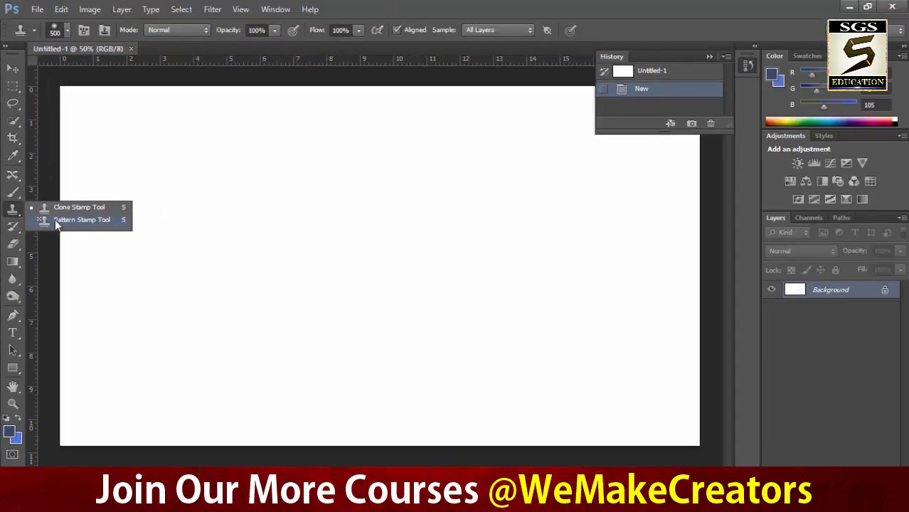
pyautogui.click(54, 220)
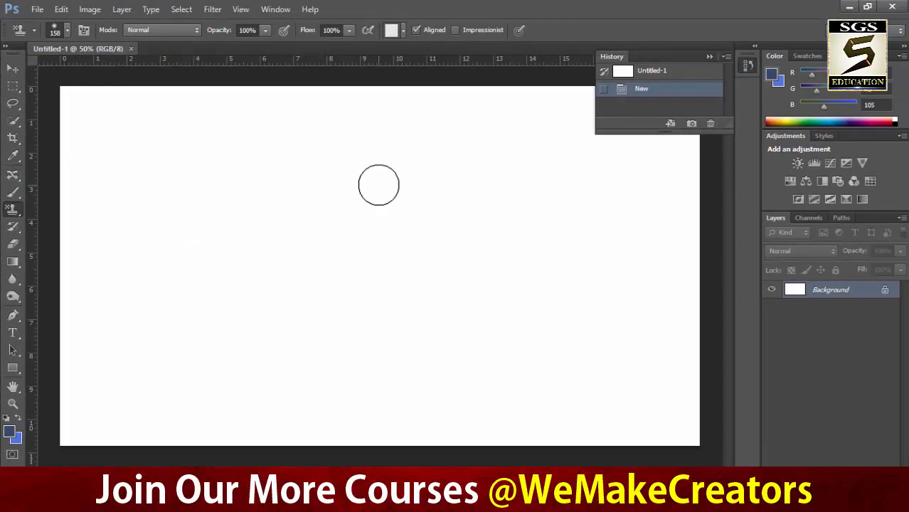
pyautogui.rightClick(379, 185)
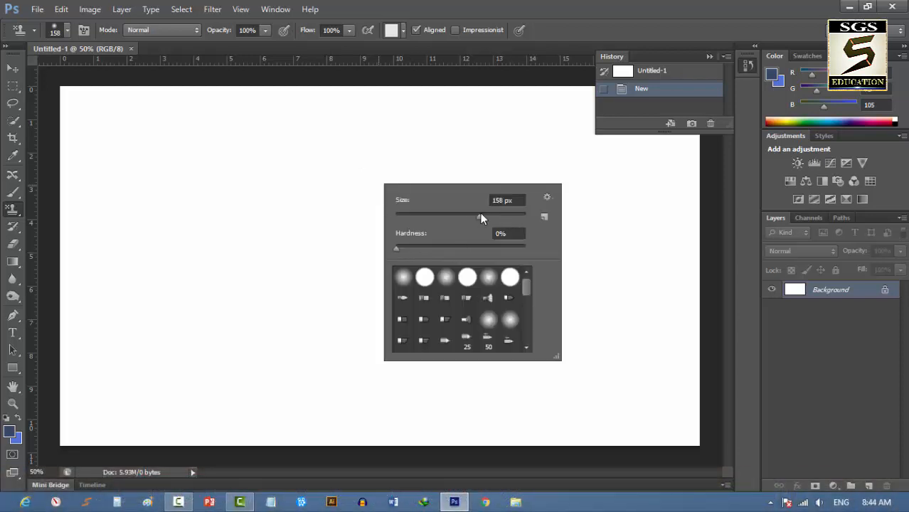
pyautogui.moveTo(480, 215)
pyautogui.mouseDown()
pyautogui.moveTo(491, 217)
pyautogui.moveTo(482, 217)
pyautogui.mouseUp()
pyautogui.click(214, 192)
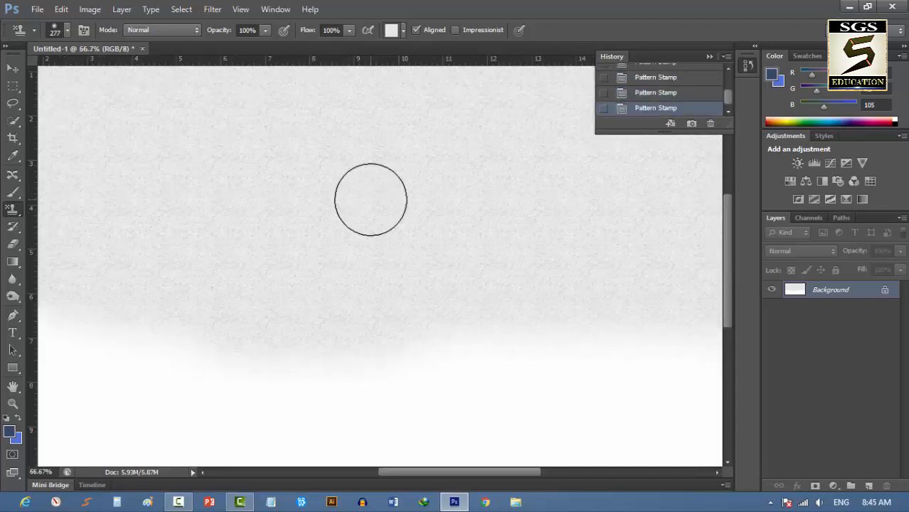
# - Paint a patch in the upper half of the canvas with the blue bubble pattern using the Pattern Stamp tool
pyautogui.hotkey('ctrl', '-')
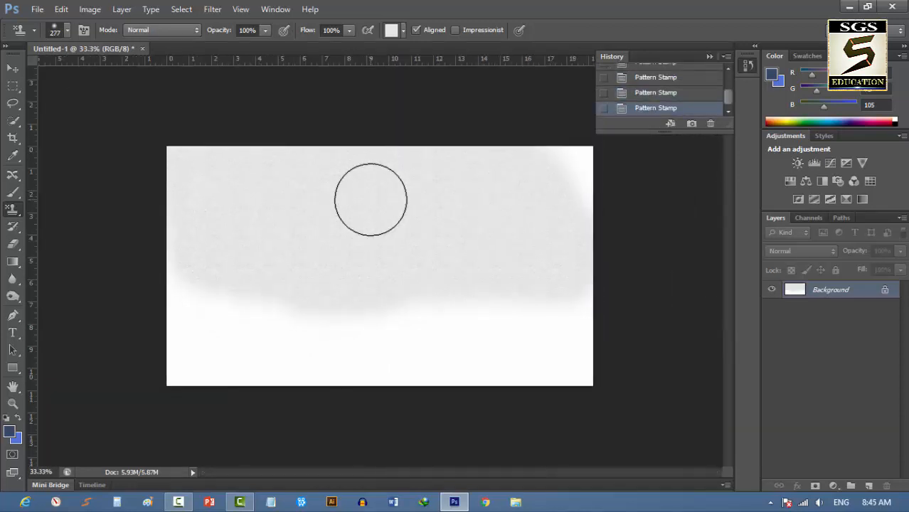
pyautogui.click(402, 33)
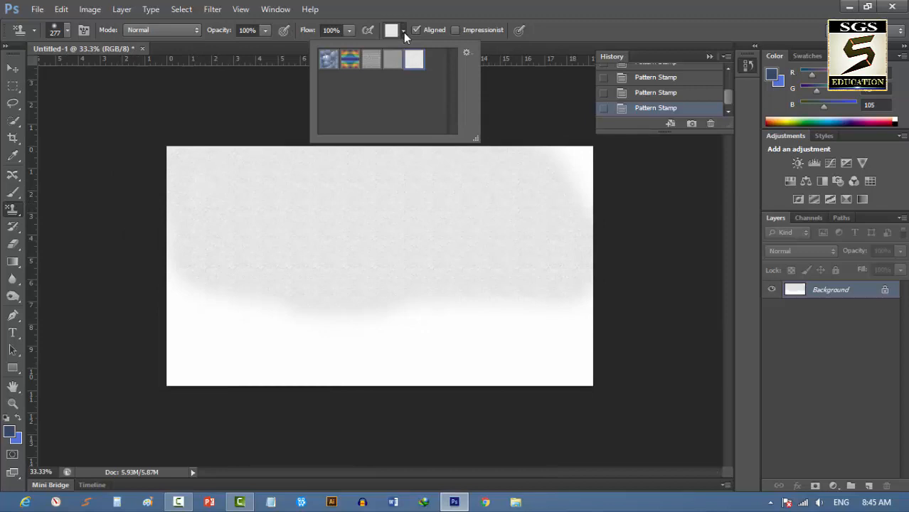
pyautogui.click(328, 60)
pyautogui.click(247, 189)
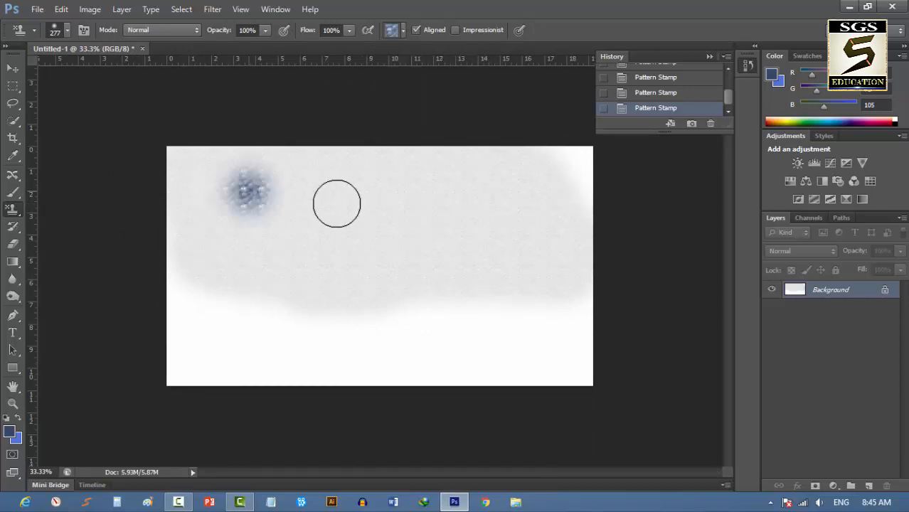
pyautogui.moveTo(336, 203)
pyautogui.mouseDown()
pyautogui.moveTo(455, 206)
pyautogui.moveTo(384, 246)
pyautogui.moveTo(389, 203)
pyautogui.mouseUp()
# - Switch the stamp to the multicoloured striped pattern and paint broad strokes over the blue patch and the lower canvas
pyautogui.click(402, 32)
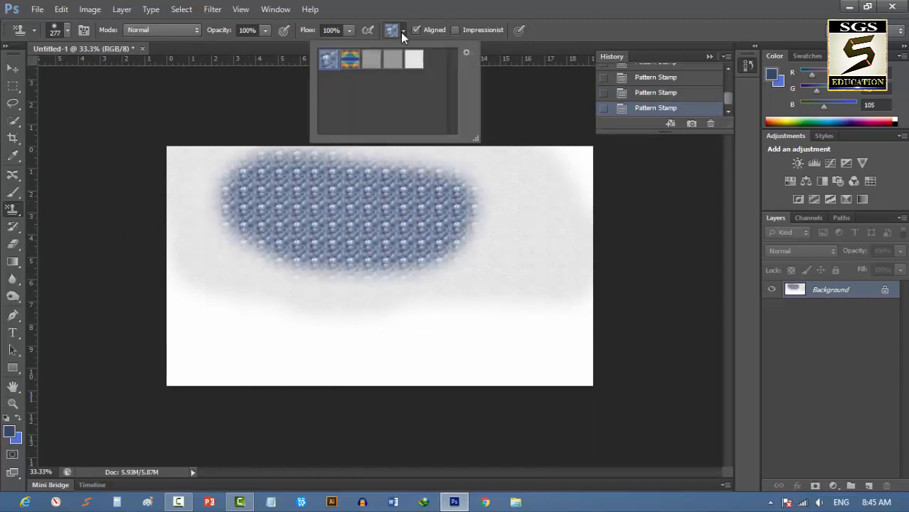
pyautogui.click(350, 59)
pyautogui.click(227, 269)
pyautogui.moveTo(228, 270)
pyautogui.mouseDown()
pyautogui.moveTo(496, 333)
pyautogui.moveTo(272, 231)
pyautogui.moveTo(342, 160)
pyautogui.mouseUp()
# - Switch the stamp to the grey woven texture pattern and paint it over the whole canvas, covering the coloured strokes
pyautogui.click(401, 34)
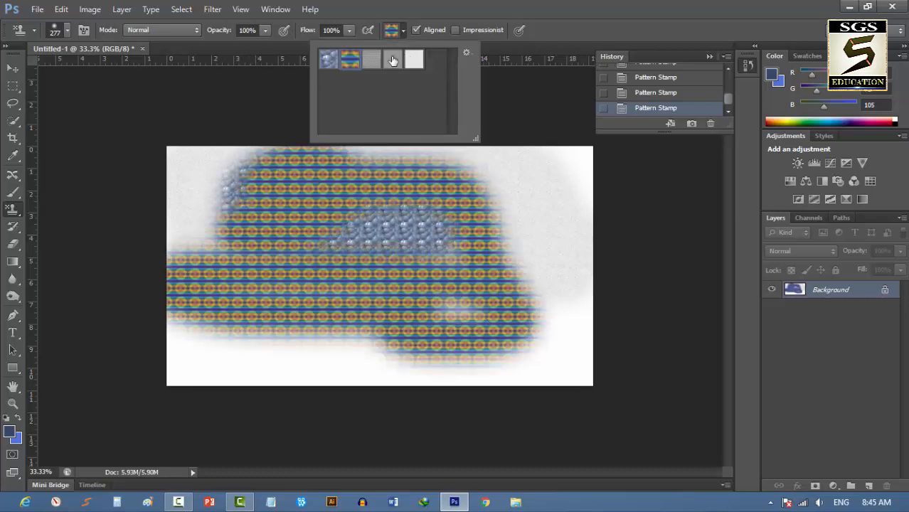
pyautogui.click(394, 59)
pyautogui.click(511, 199)
pyautogui.moveTo(512, 199)
pyautogui.mouseDown()
pyautogui.moveTo(457, 185)
pyautogui.moveTo(479, 191)
pyautogui.moveTo(106, 160)
pyautogui.moveTo(547, 162)
pyautogui.moveTo(604, 189)
pyautogui.moveTo(578, 186)
pyautogui.moveTo(550, 276)
pyautogui.moveTo(207, 230)
pyautogui.moveTo(563, 226)
pyautogui.moveTo(191, 216)
pyautogui.moveTo(272, 161)
pyautogui.moveTo(333, 268)
pyautogui.moveTo(669, 283)
pyautogui.moveTo(607, 333)
pyautogui.moveTo(595, 303)
pyautogui.moveTo(585, 301)
pyautogui.moveTo(560, 327)
pyautogui.moveTo(585, 360)
pyautogui.moveTo(571, 370)
pyautogui.moveTo(229, 376)
pyautogui.moveTo(334, 365)
pyautogui.moveTo(187, 367)
pyautogui.moveTo(176, 231)
pyautogui.moveTo(188, 335)
pyautogui.mouseUp()
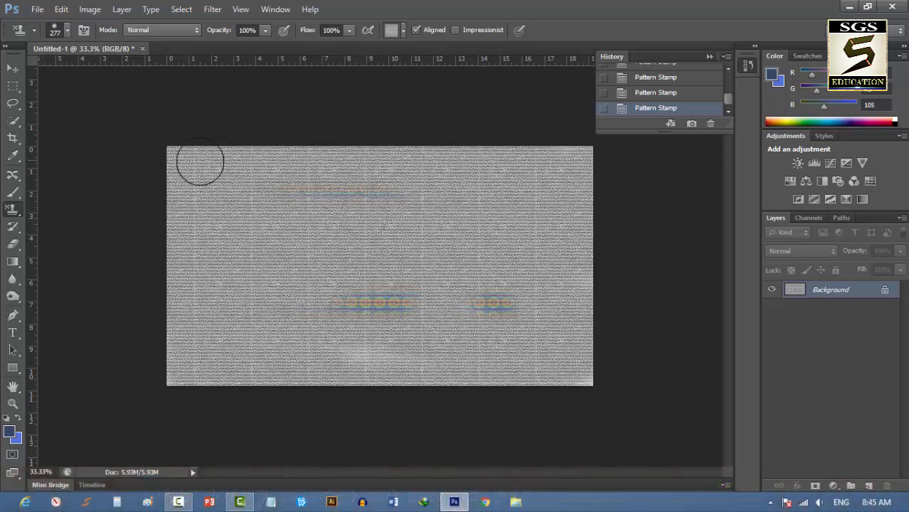
pyautogui.moveTo(327, 305); pyautogui.dragTo(416, 304)
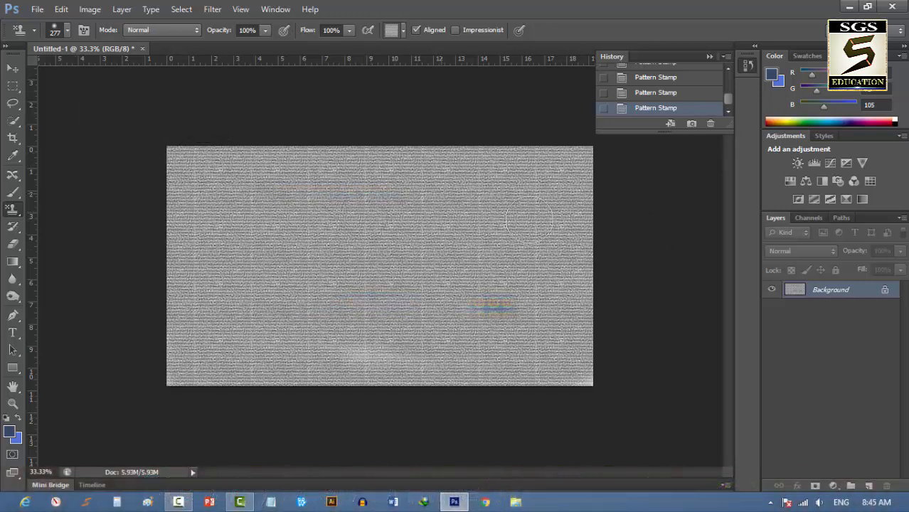
# - Examine the available pattern presets, including the pattern management options and the extra pattern libraries
pyautogui.click(404, 30)
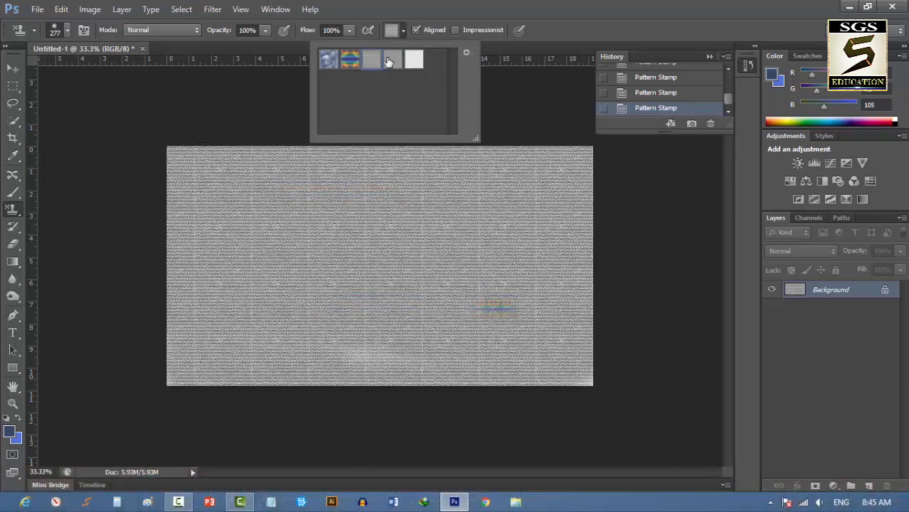
pyautogui.click(467, 52)
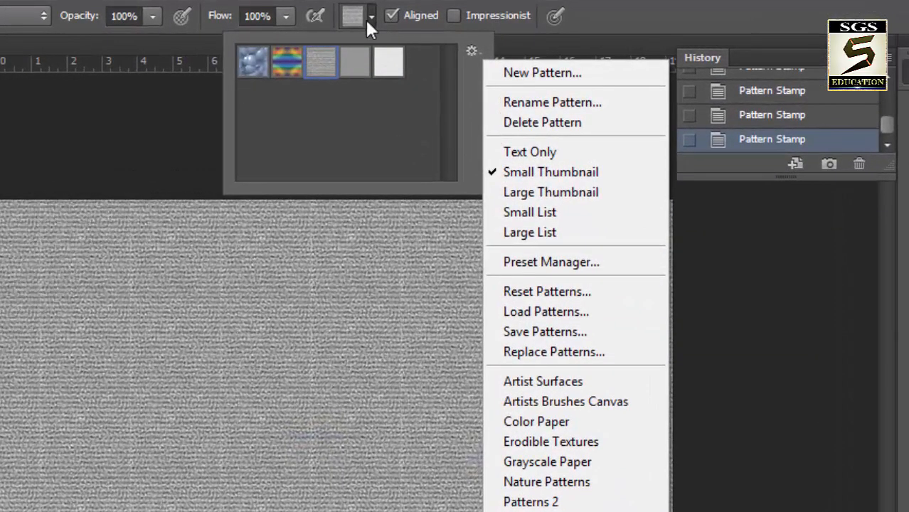
pyautogui.click(367, 22)
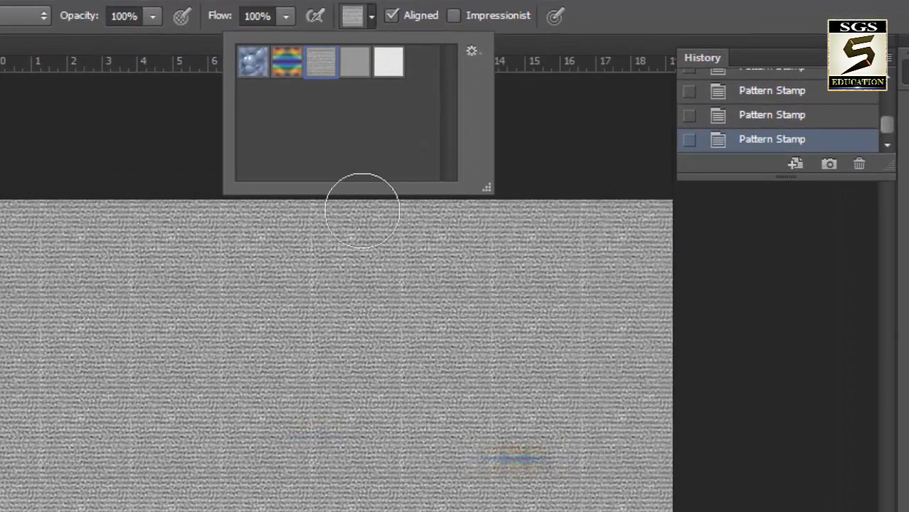
pyautogui.click(375, 21)
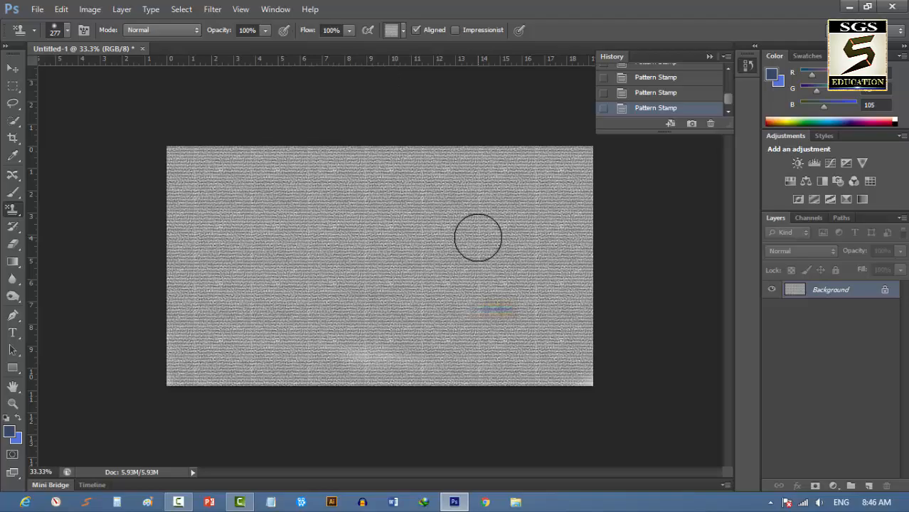
pyautogui.hotkey('ctrl', '+')
pyautogui.hotkey('ctrl', '+')
pyautogui.hotkey('ctrl', '+')
pyautogui.hotkey('ctrl', '-')
pyautogui.hotkey('ctrl', '-')
pyautogui.hotkey('ctrl', '-')
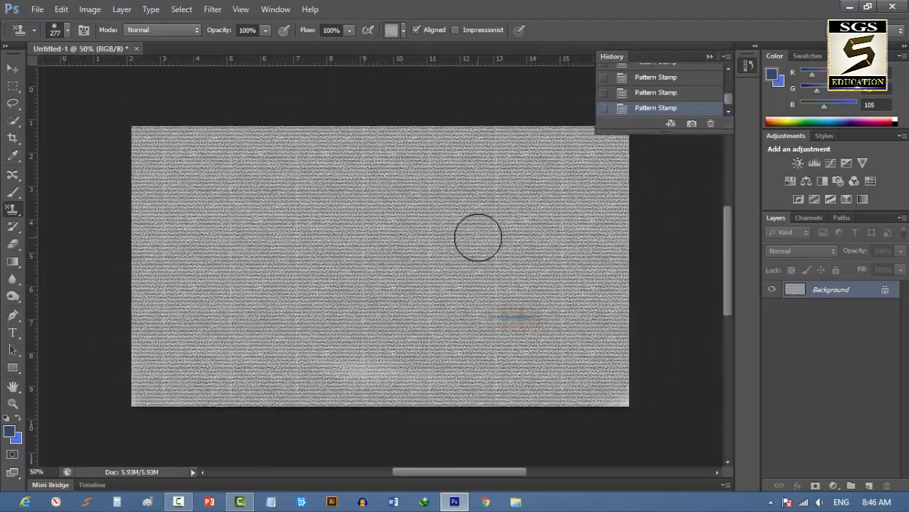
pyautogui.hotkey('ctrl', '-')
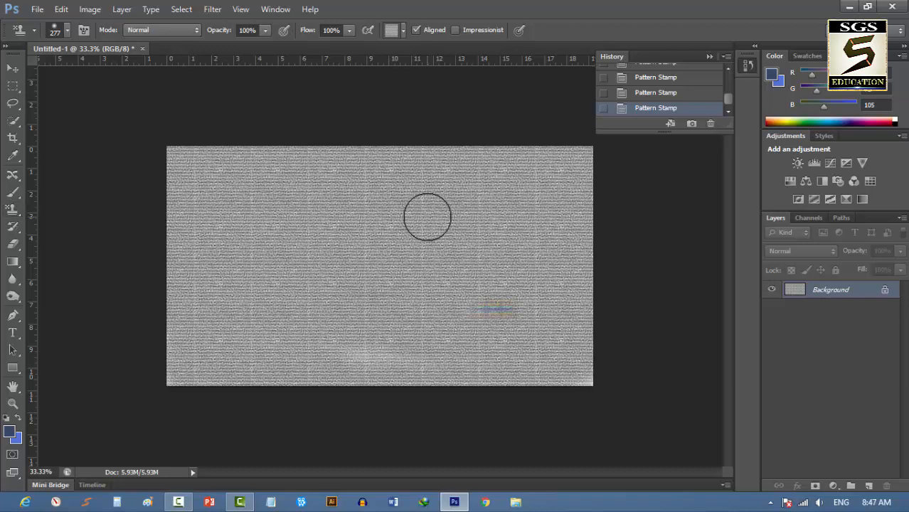
# - Fill the Background layer with the blue bubble pattern using the Fill command, in Normal mode at 100% opacity
pyautogui.hotkey('shift', 'F5')
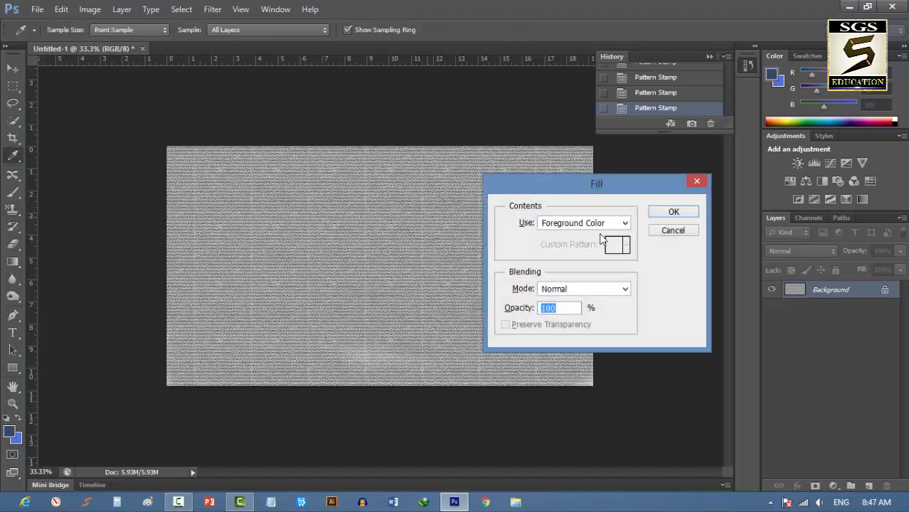
pyautogui.moveTo(547, 181); pyautogui.dragTo(468, 144)
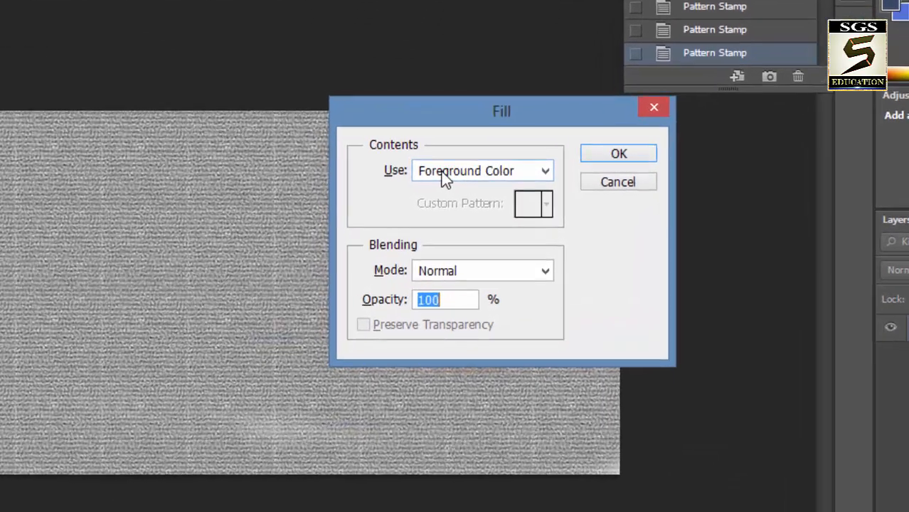
pyautogui.click(444, 177)
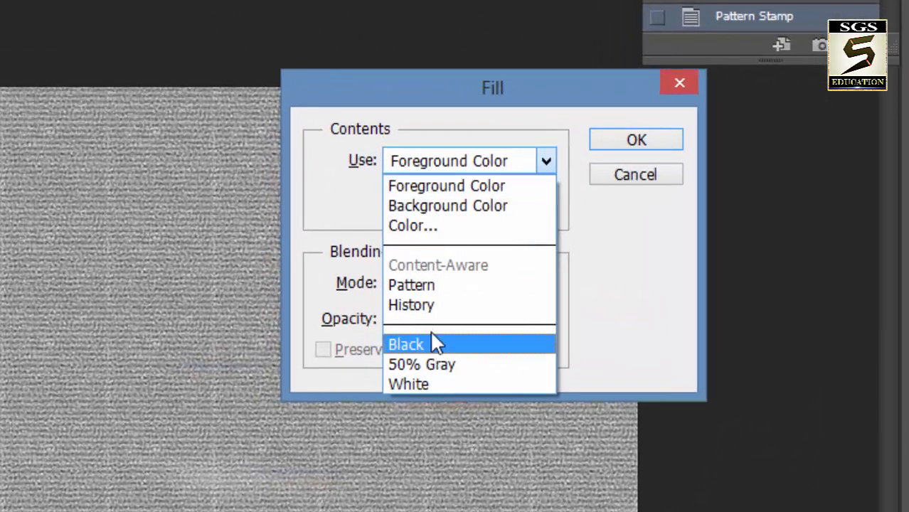
pyautogui.click(447, 274)
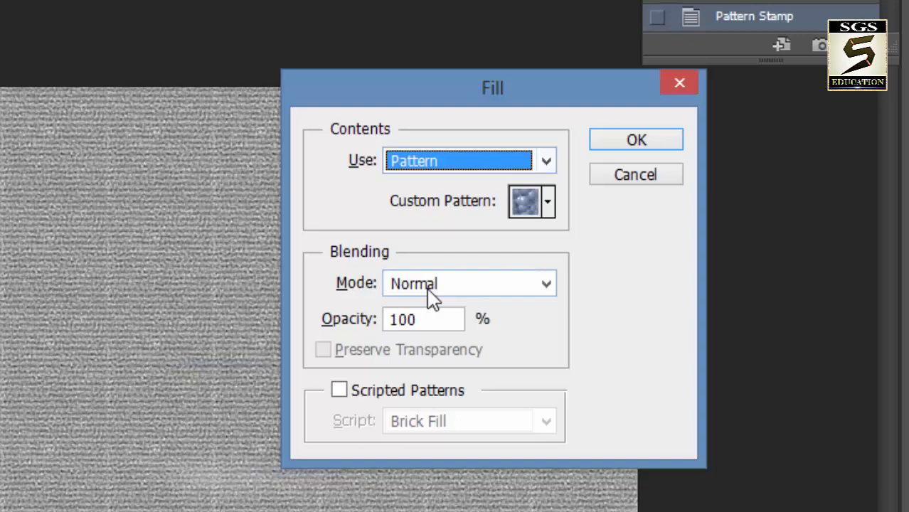
pyautogui.click(549, 203)
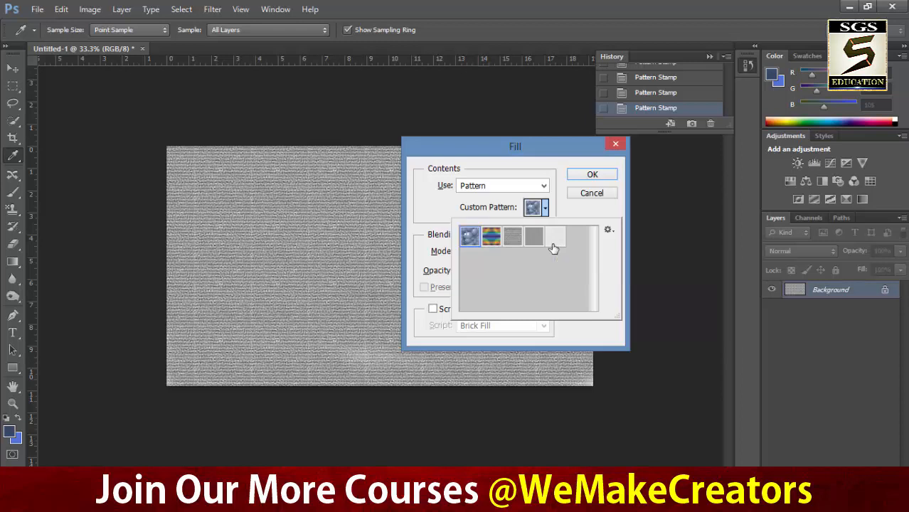
pyautogui.click(545, 207)
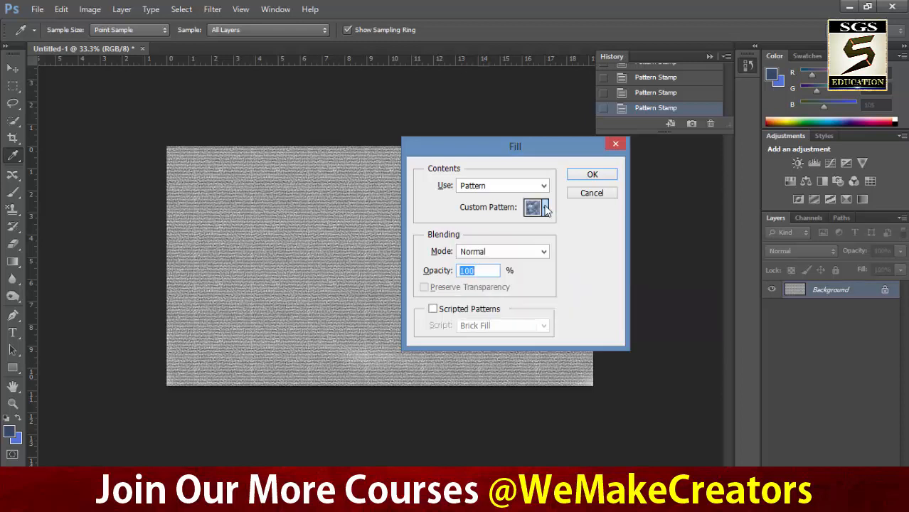
pyautogui.click(592, 175)
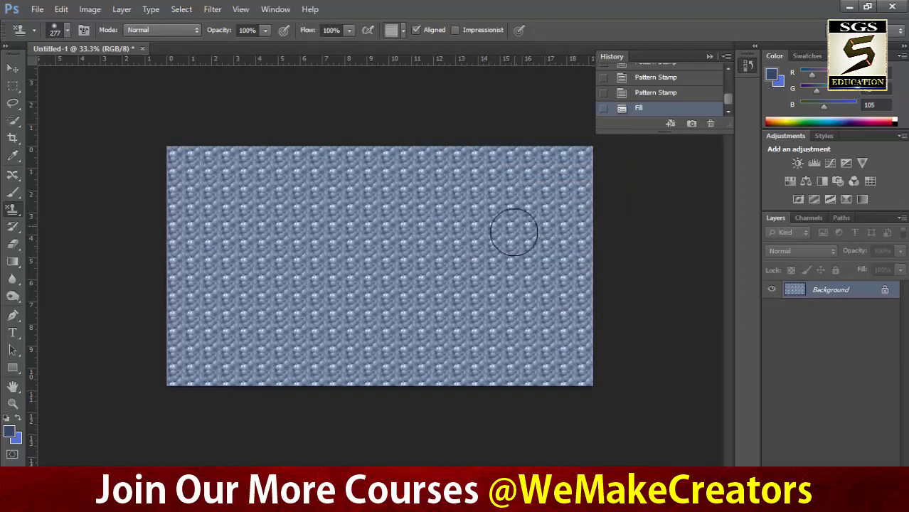
# - Duplicate the Background layer under the default copy name
pyautogui.rightClick(822, 291)
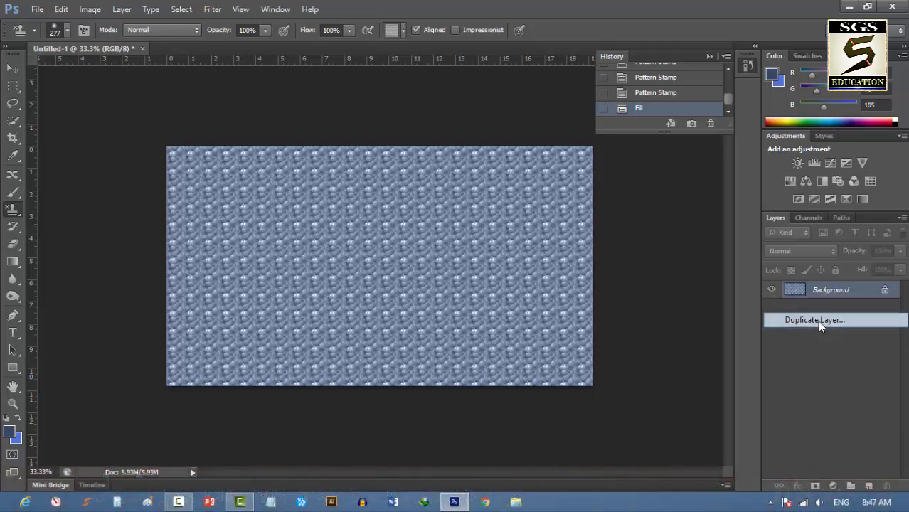
pyautogui.click(818, 321)
pyautogui.click(572, 150)
# - Apply a Pattern Overlay layer style with the blue bubble pattern to the duplicated layer
pyautogui.rightClick(818, 290)
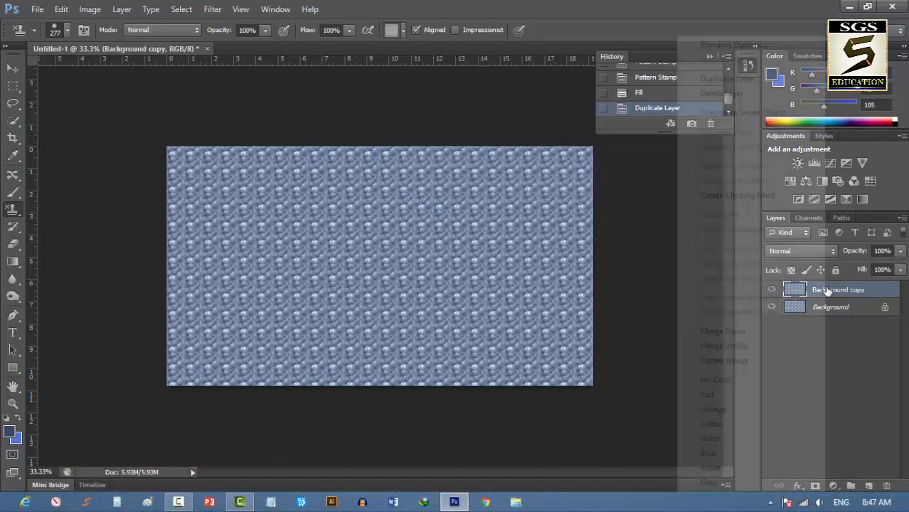
pyautogui.click(712, 45)
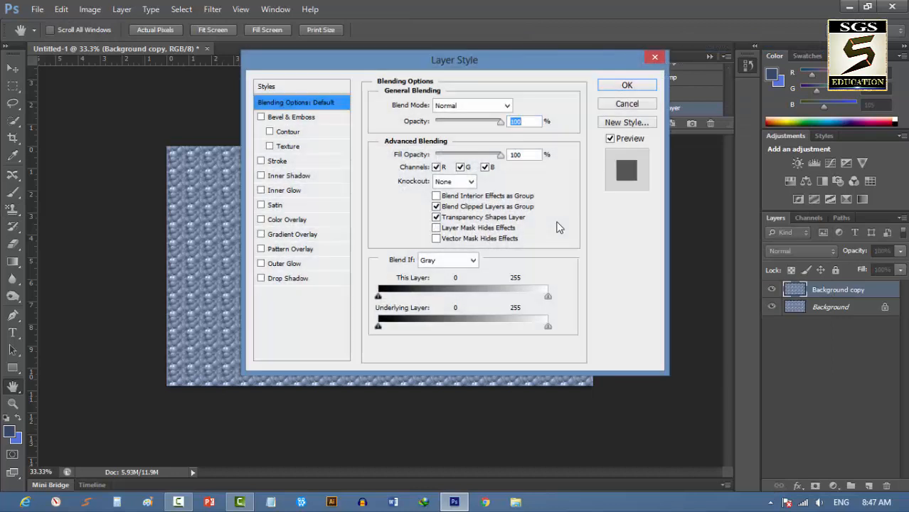
pyautogui.click(297, 249)
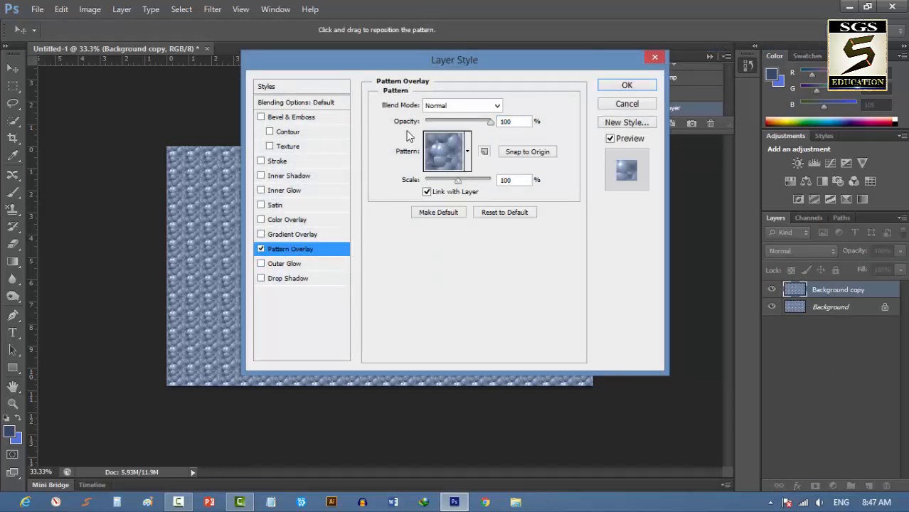
pyautogui.click(626, 86)
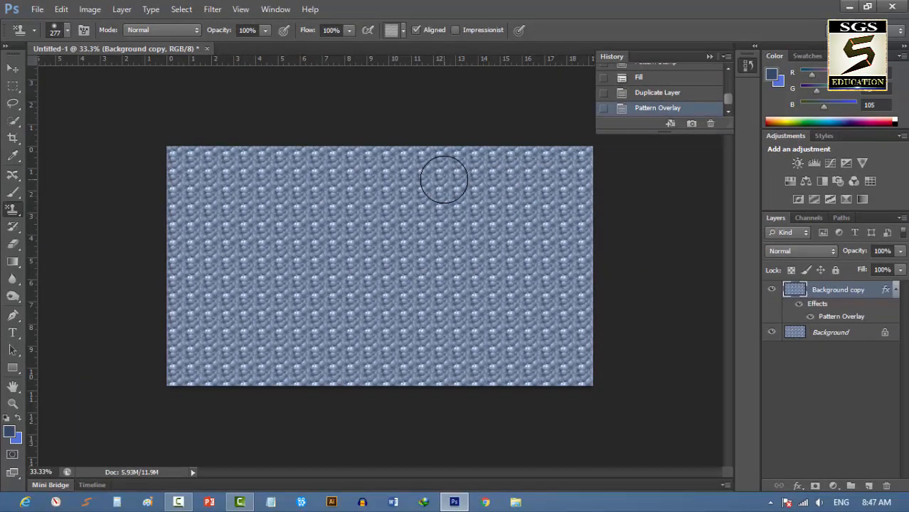
# - Create a blank white 1920 × 1080 px document and place the sample 01 image from the Downloads folder in it
pyautogui.hotkey('ctrl', 'n')
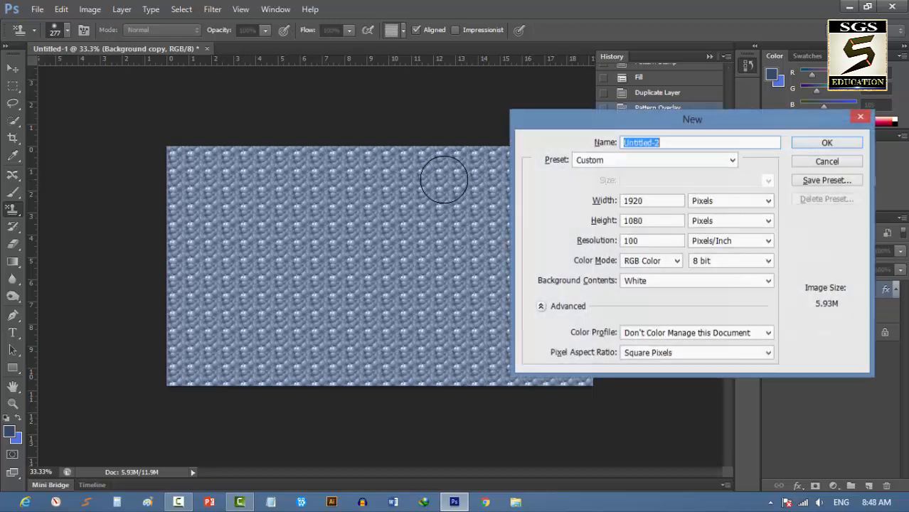
pyautogui.press('Return')
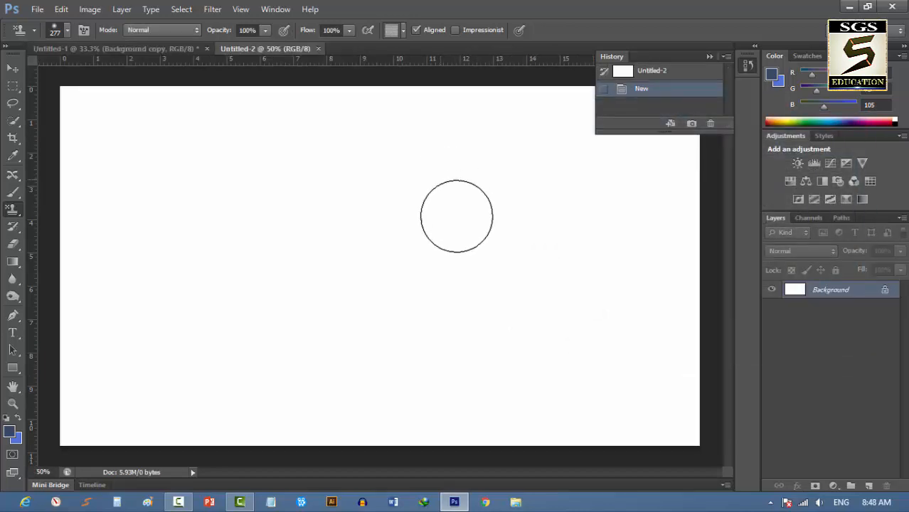
pyautogui.press('super+e')
pyautogui.click(53, 98)
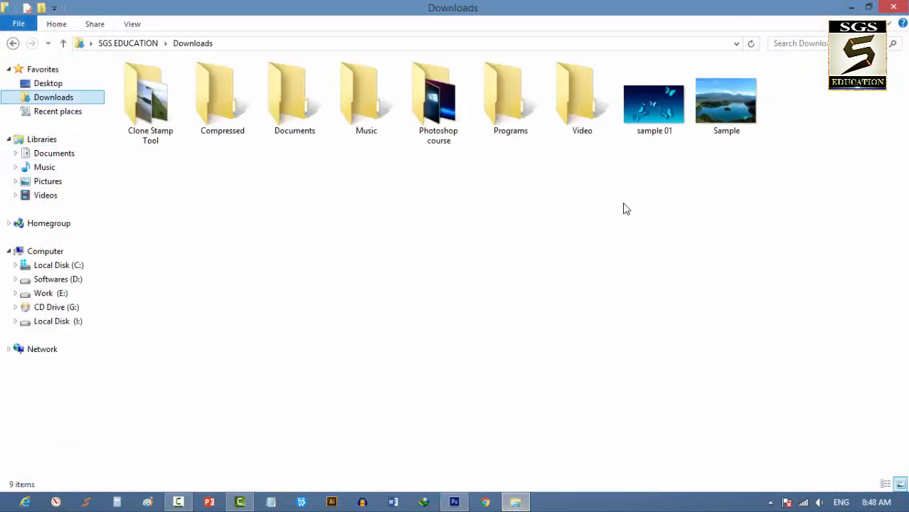
pyautogui.moveTo(661, 110); pyautogui.dragTo(344, 275)
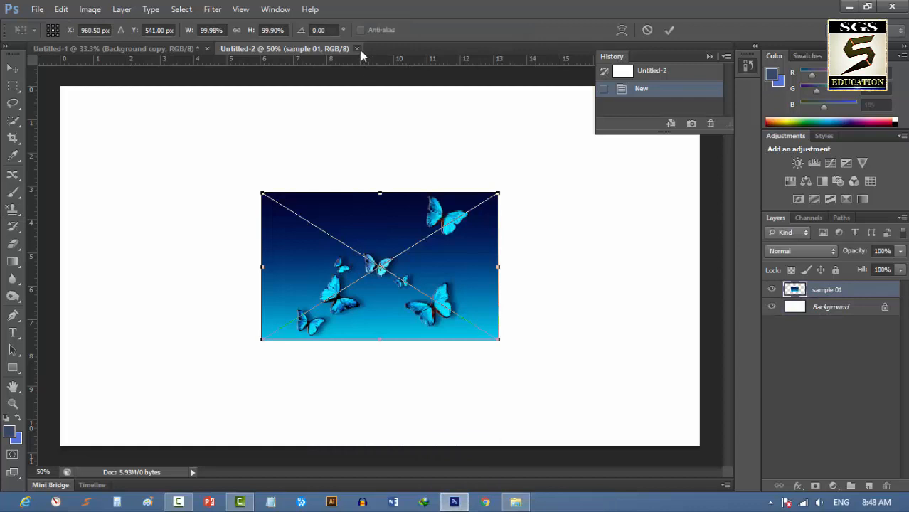
pyautogui.press('Return')
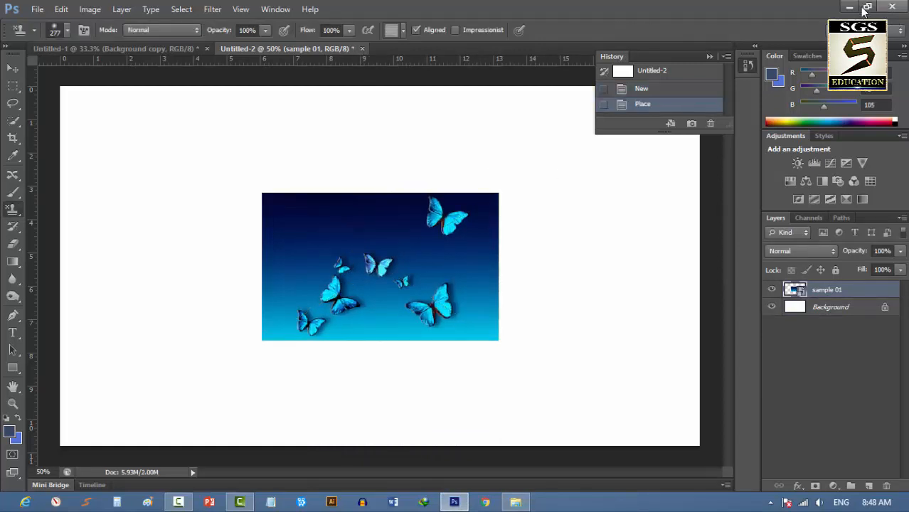
# - Open the sample 01 image from the Downloads folder as its own separate document
pyautogui.hotkey('alt', 'Tab')
pyautogui.moveTo(630, 130); pyautogui.dragTo(394, 53)
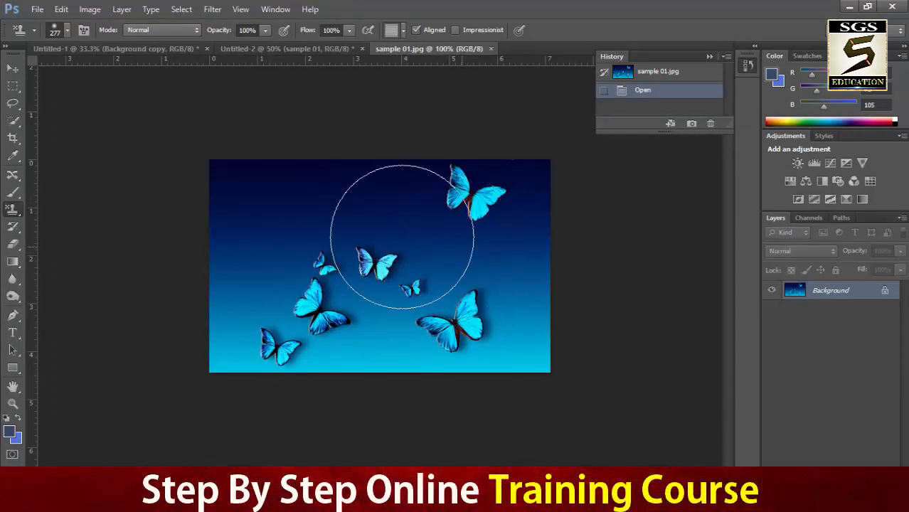
# - Select the middle butterfly in the sample 01 image with a tight rectangular marquee around its wings
pyautogui.click(13, 70)
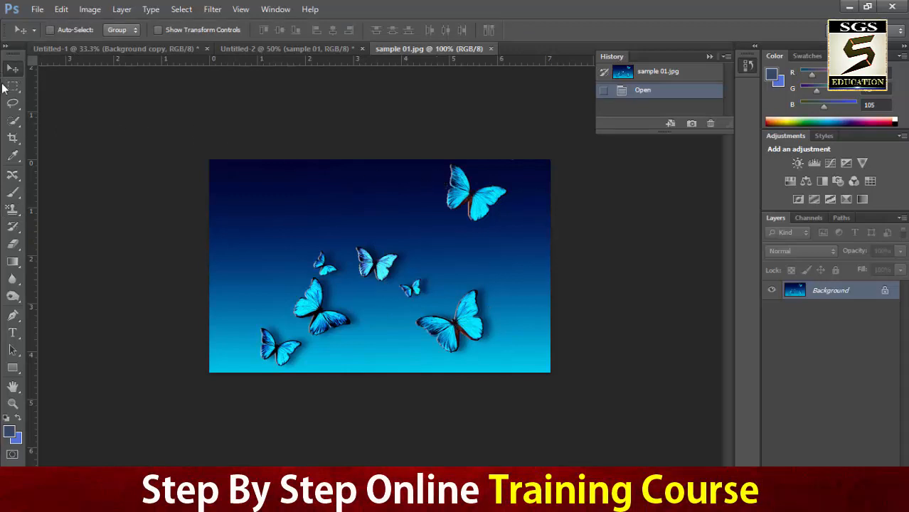
pyautogui.click(12, 85)
pyautogui.hotkey('ctrl', '+')
pyautogui.hotkey('ctrl', '+')
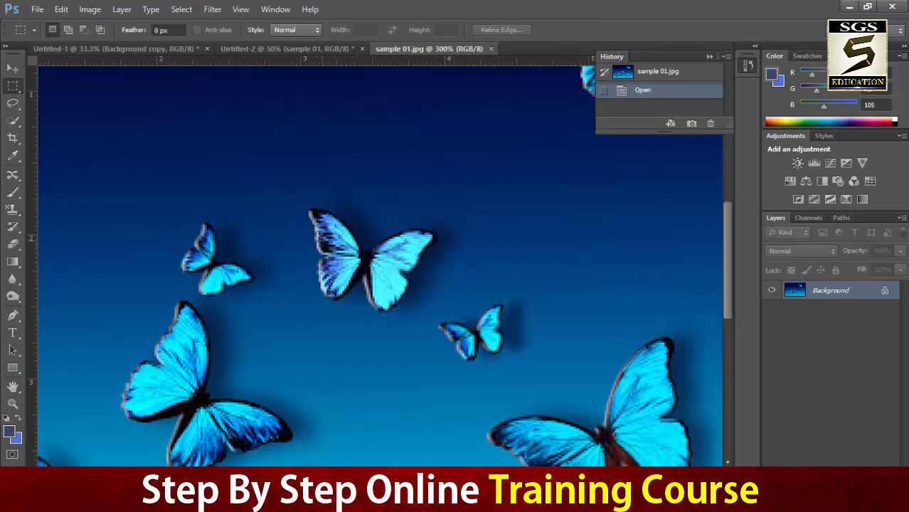
pyautogui.moveTo(294, 200); pyautogui.dragTo(436, 317)
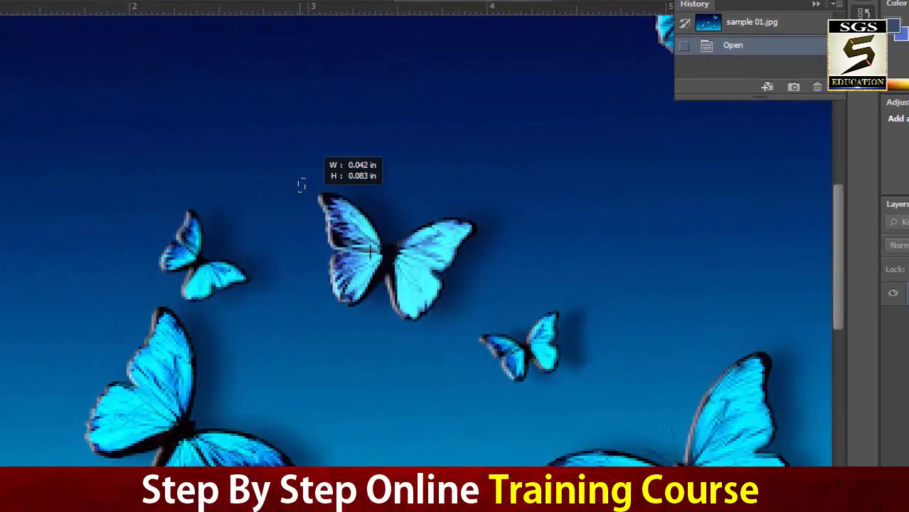
pyautogui.moveTo(594, 359); pyautogui.dragTo(594, 360)
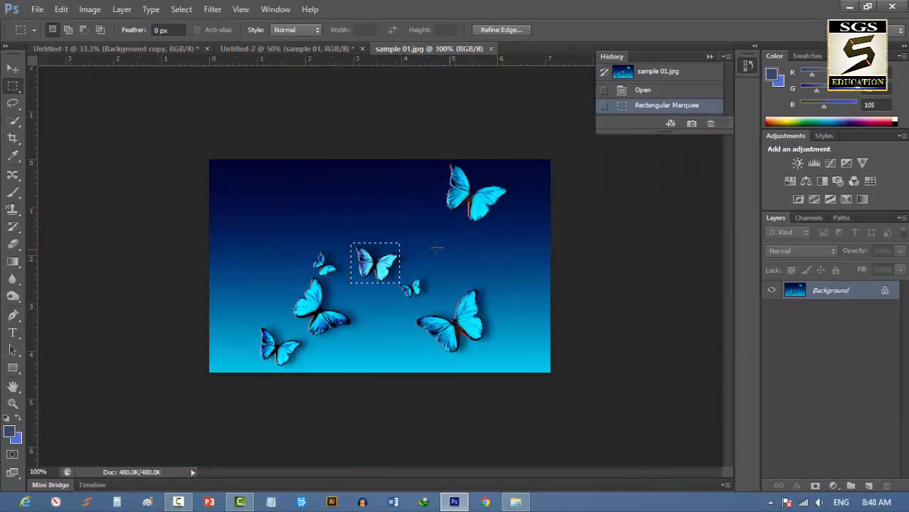
# - Define a pattern from the selected butterfly under the default name
pyautogui.click(62, 9)
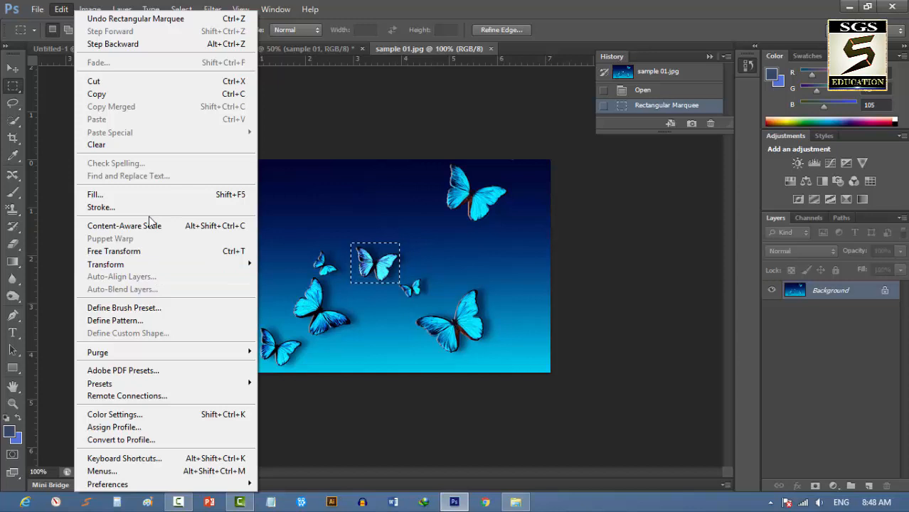
pyautogui.click(114, 324)
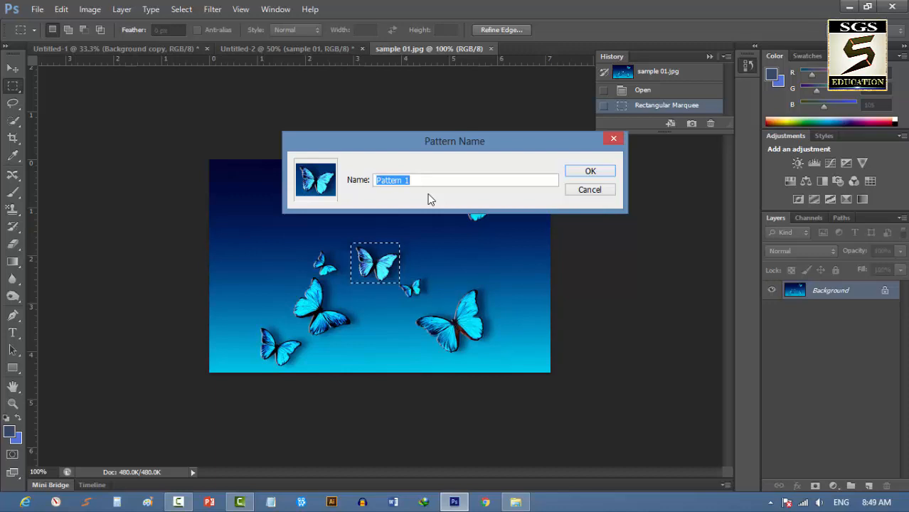
pyautogui.click(590, 173)
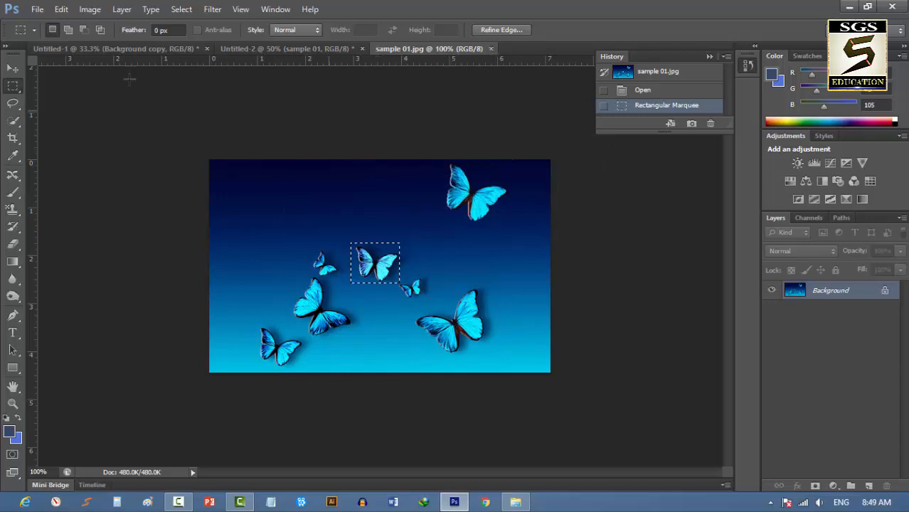
# - In the Untitled-1 document, set the Pattern Stamp tool to use the new butterfly pattern
pyautogui.click(122, 50)
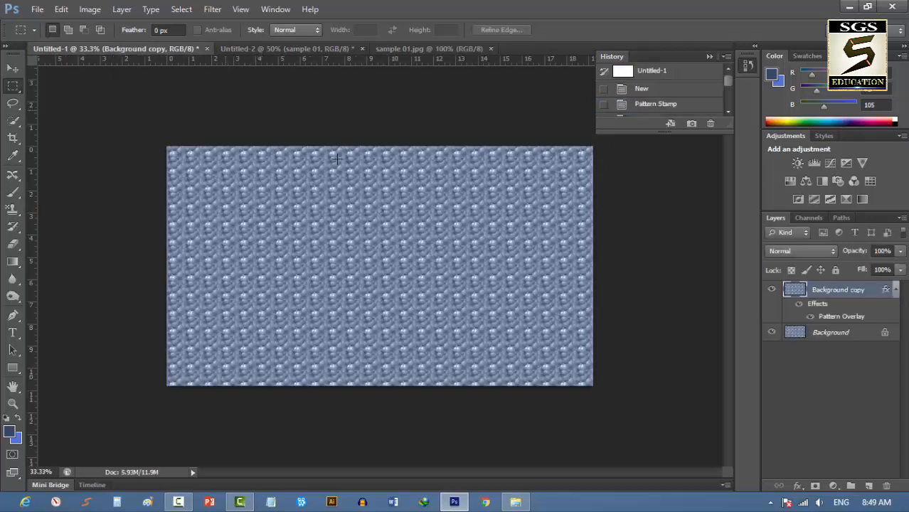
pyautogui.click(12, 208)
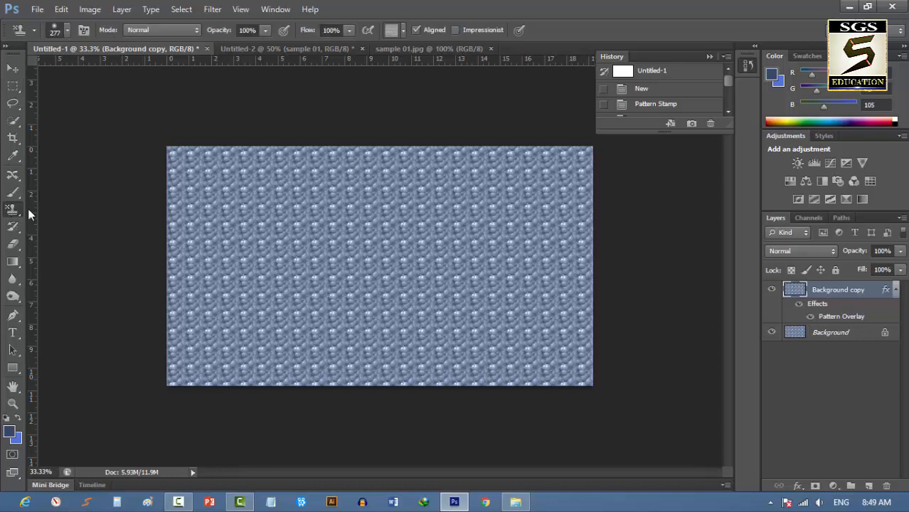
pyautogui.click(403, 31)
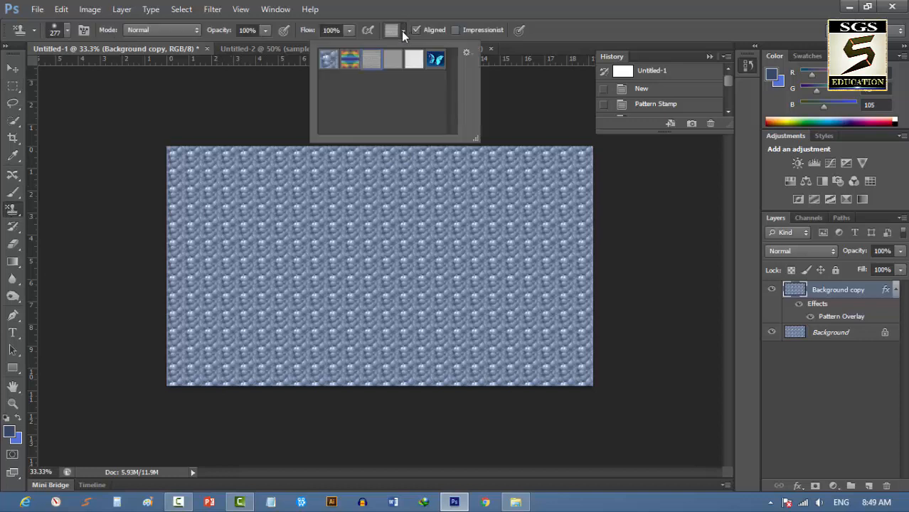
pyautogui.click(12, 68)
pyautogui.press('s')
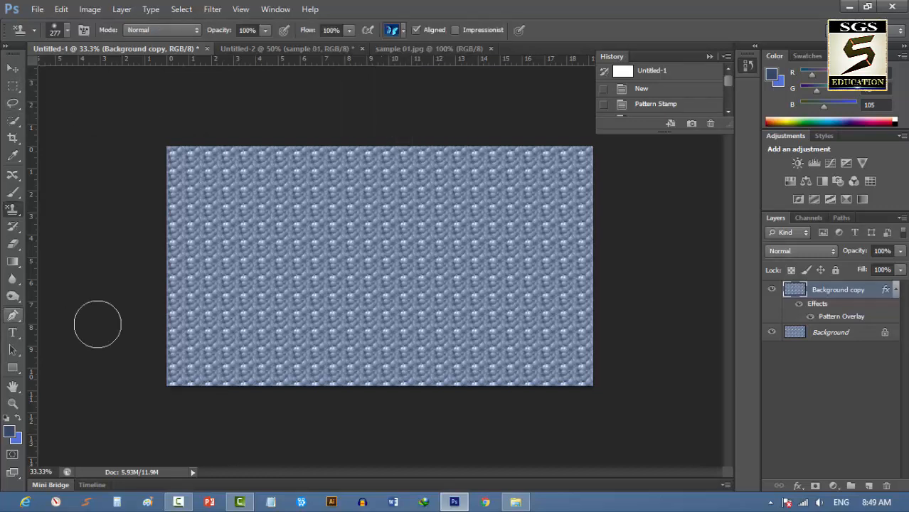
# - Replace the Background copy layer with a new empty layer and paint the butterfly pattern across the canvas with a 432 px Pattern Stamp brush
pyautogui.press('Delete')
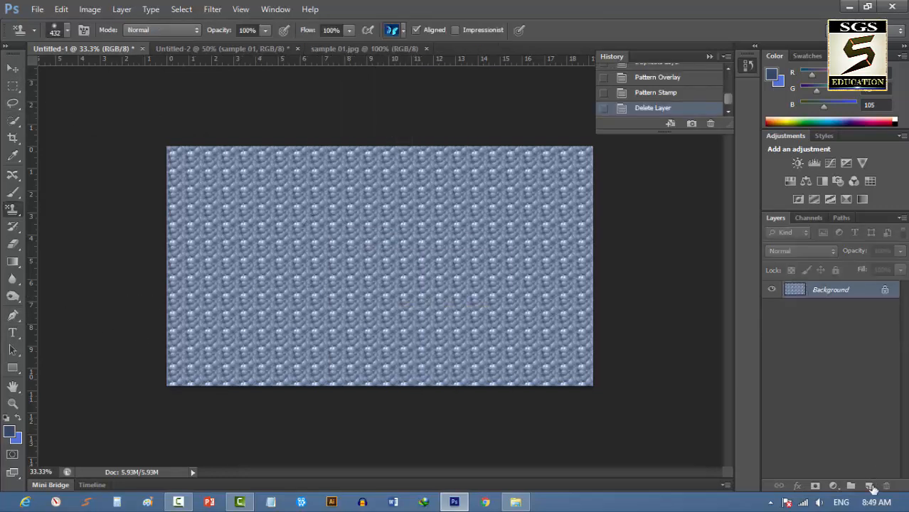
pyautogui.click(870, 487)
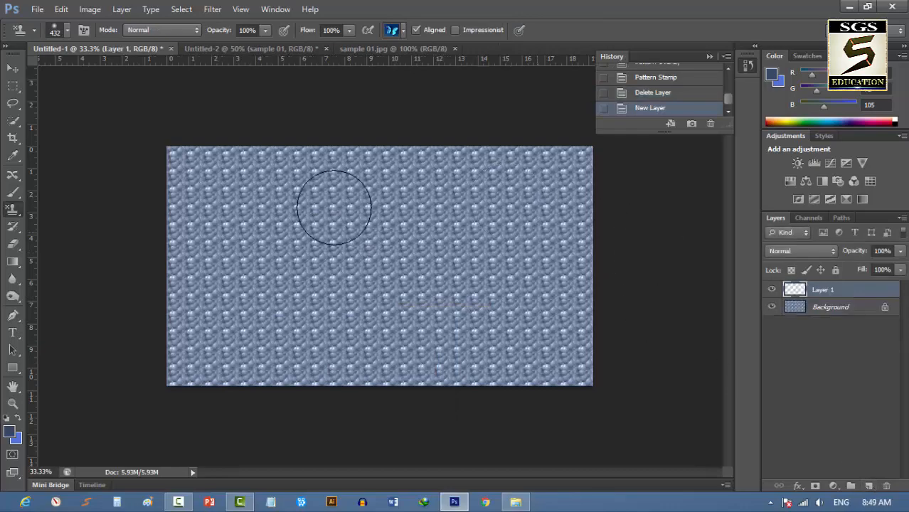
pyautogui.click(257, 199)
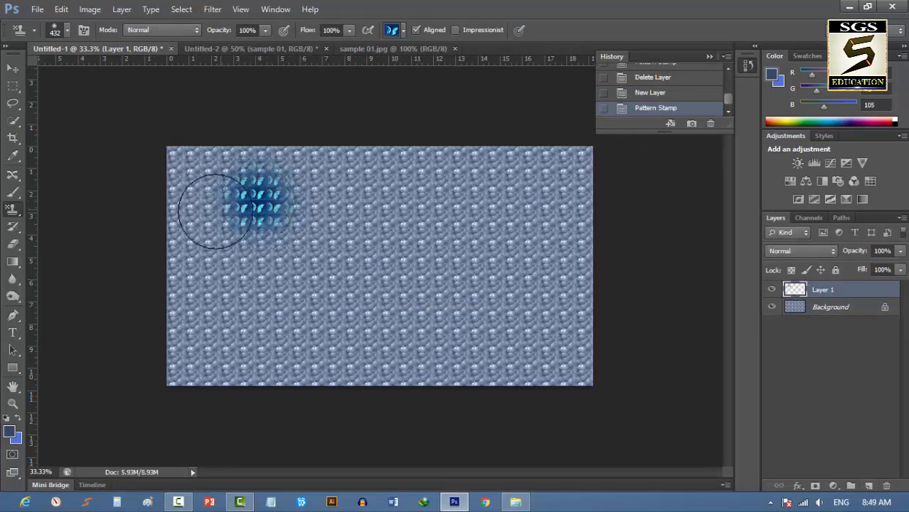
pyautogui.moveTo(263, 203); pyautogui.dragTo(304, 205)
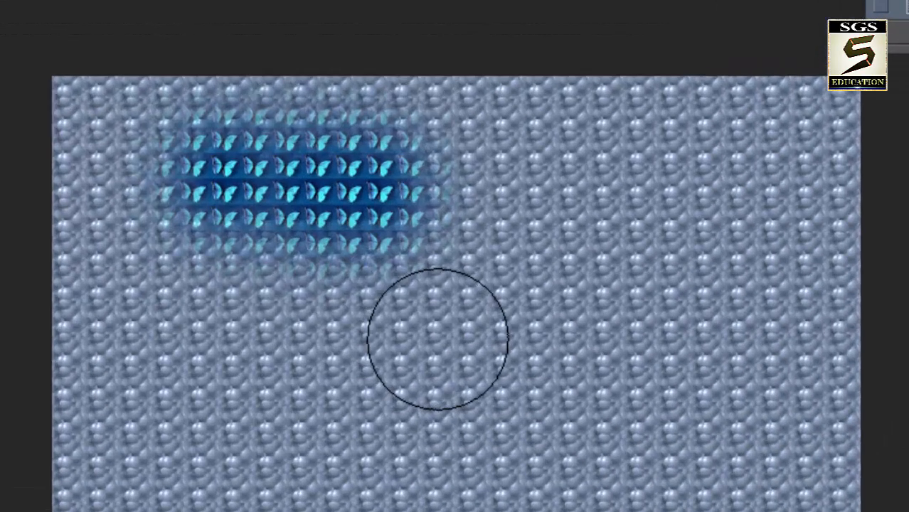
pyautogui.moveTo(363, 235)
pyautogui.mouseDown()
pyautogui.moveTo(393, 195)
pyautogui.moveTo(208, 159)
pyautogui.mouseUp()
pyautogui.moveTo(65, 71)
pyautogui.mouseDown()
pyautogui.moveTo(299, 234)
pyautogui.moveTo(640, 270)
pyautogui.moveTo(818, 156)
pyautogui.moveTo(711, 441)
pyautogui.moveTo(751, 477)
pyautogui.moveTo(498, 507)
pyautogui.moveTo(142, 506)
pyautogui.moveTo(71, 377)
pyautogui.mouseUp()
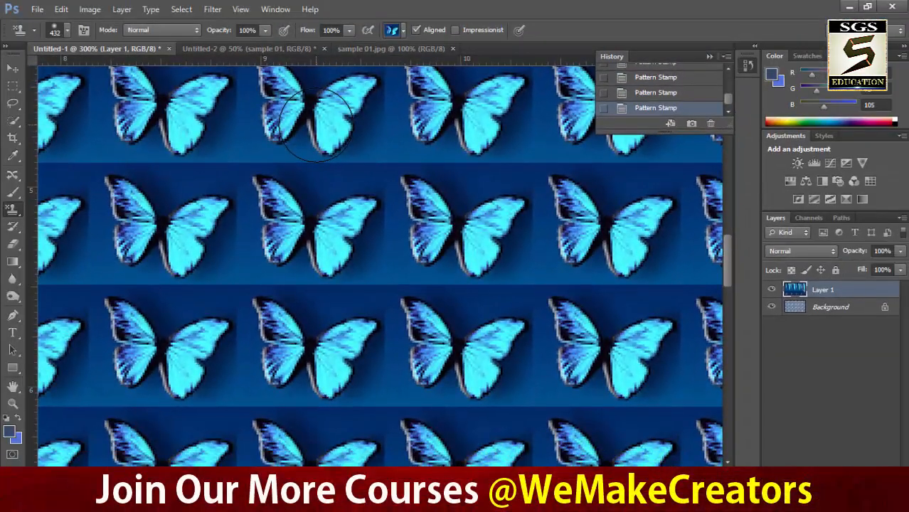
# - Examine the tiled butterfly pattern on the new layer both close up and across the whole canvas
pyautogui.hotkey('ctrl', '-')
pyautogui.hotkey('ctrl', '-')
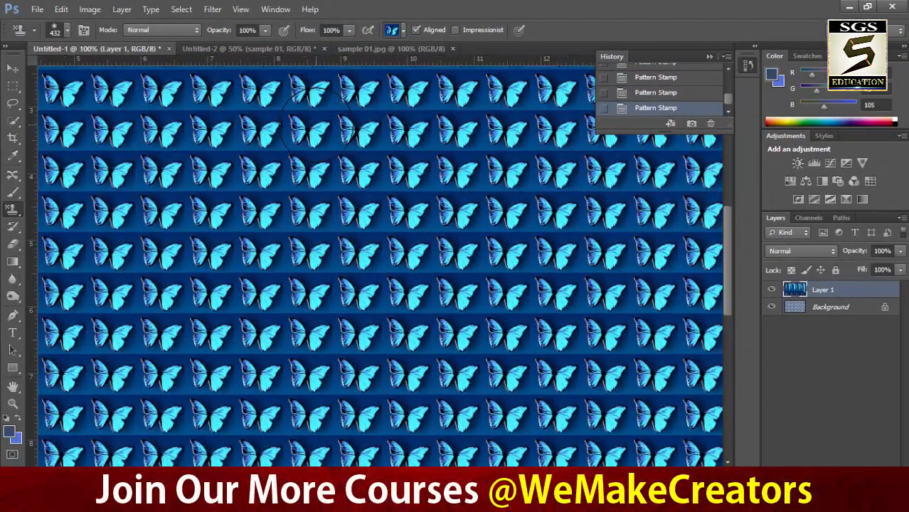
pyautogui.hotkey('ctrl', '-')
pyautogui.hotkey('ctrl', '-')
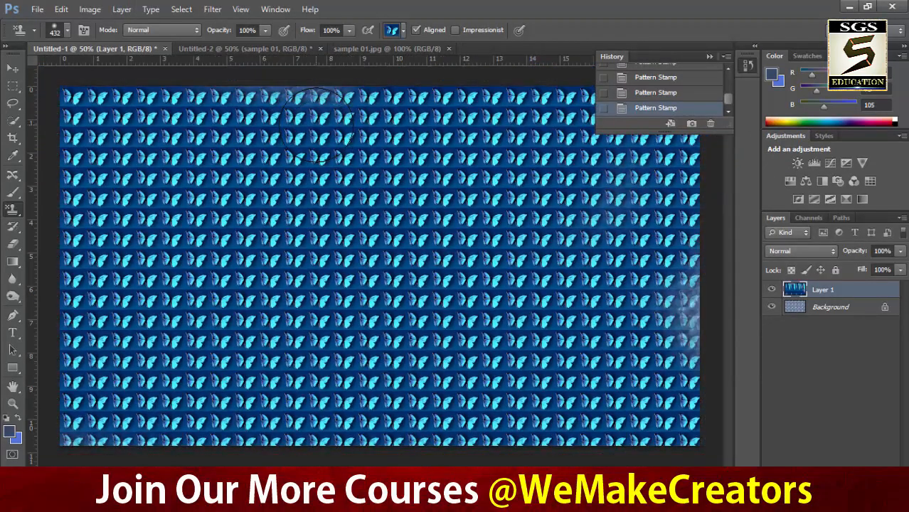
pyautogui.hotkey('ctrl', '+')
pyautogui.hotkey('ctrl', '+')
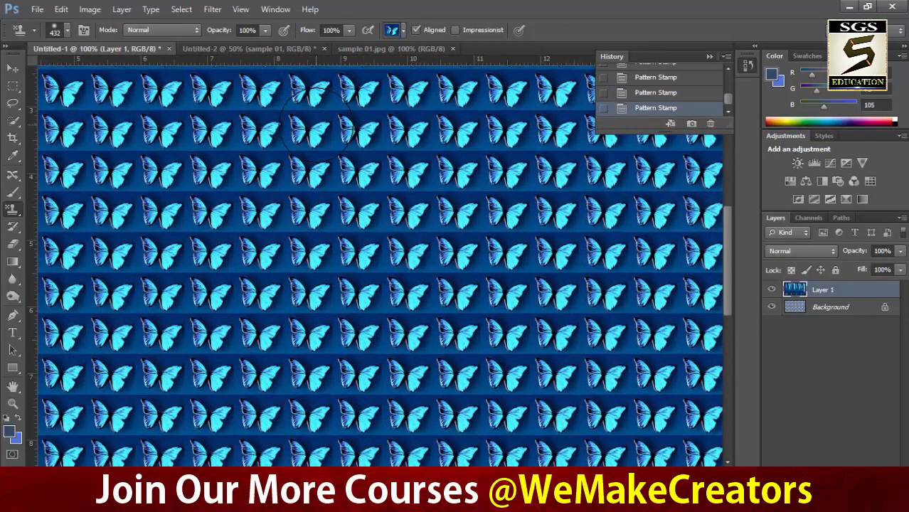
pyautogui.hotkey('ctrl', '-')
pyautogui.hotkey('ctrl', '-')
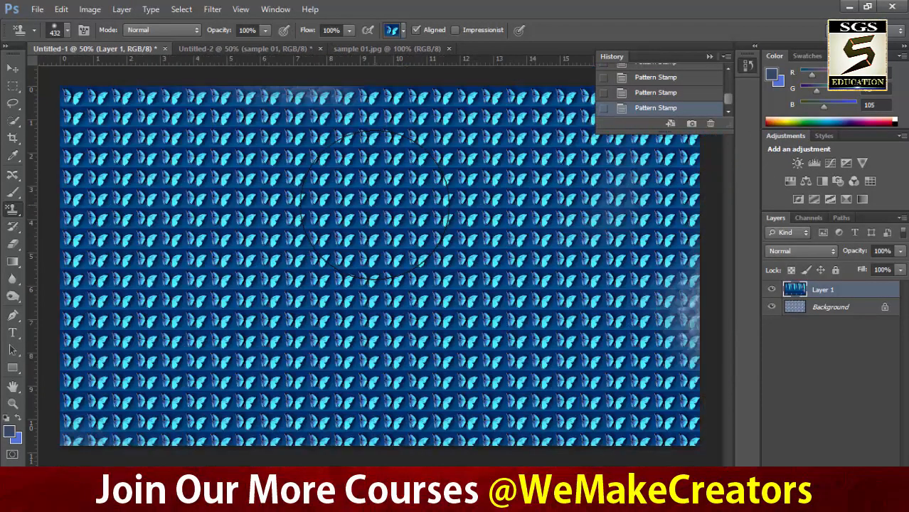